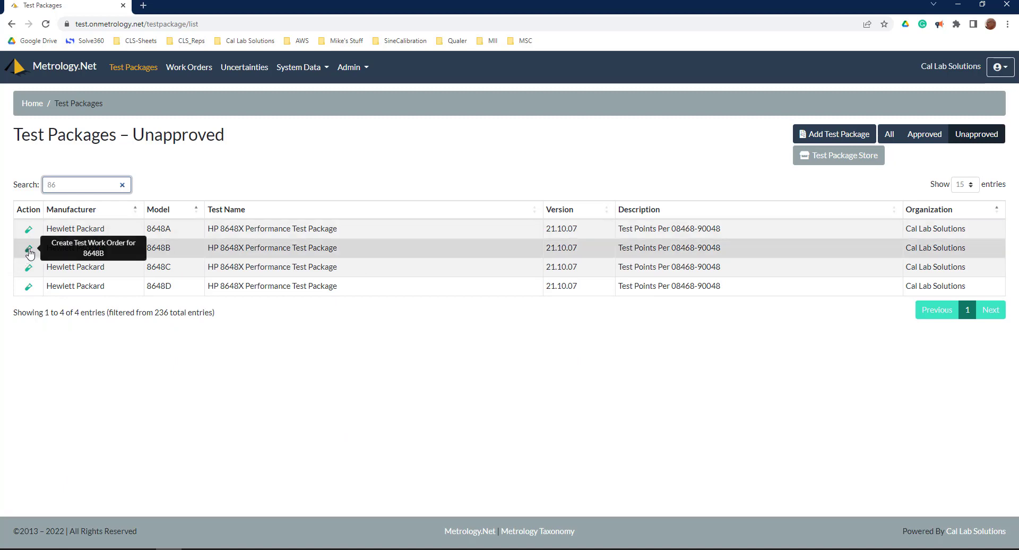
Start a test work order for the Hewlett Packard 8648B and select its listed asset as the UUT
left_click(29, 252)
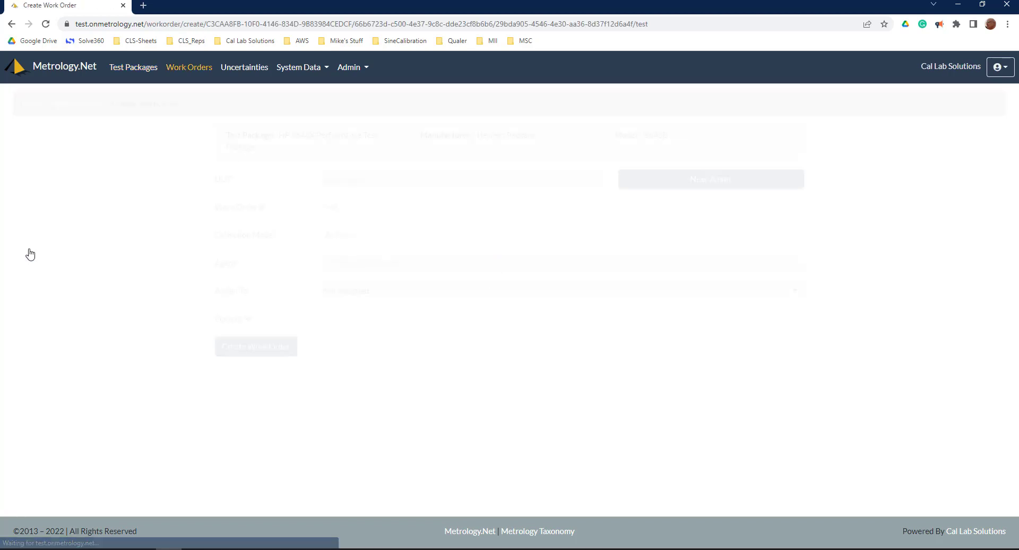
left_click(560, 186)
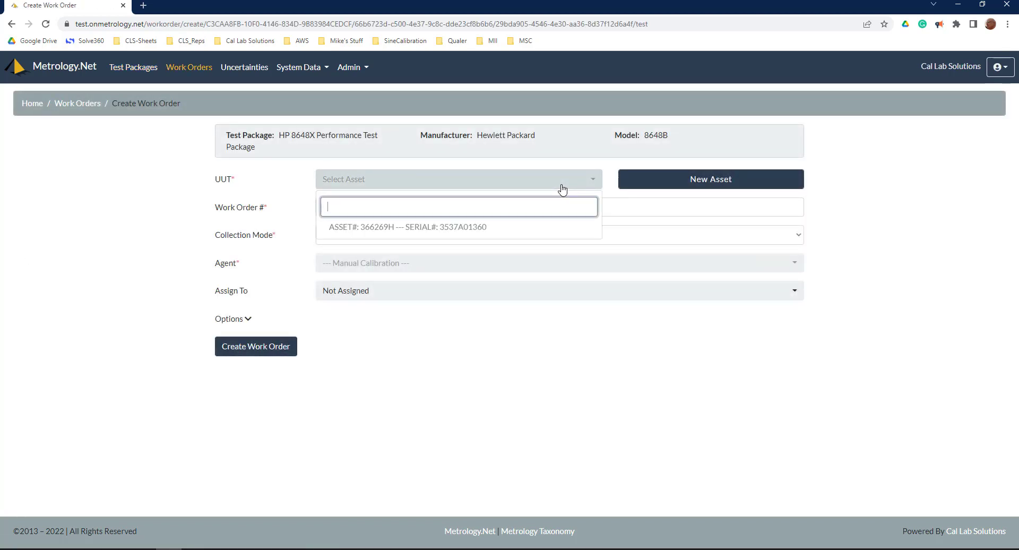
left_click(484, 234)
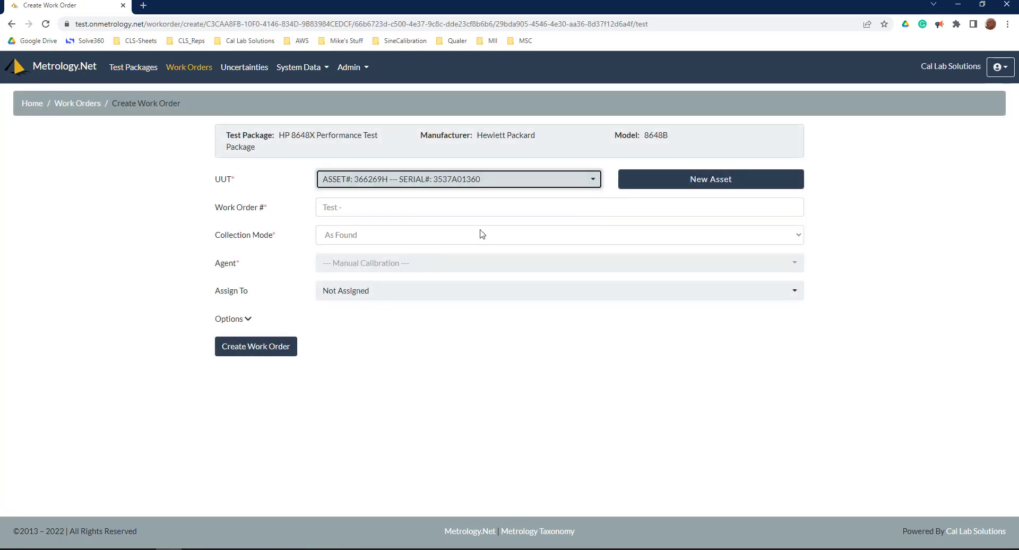
left_click(393, 210)
type("2022")
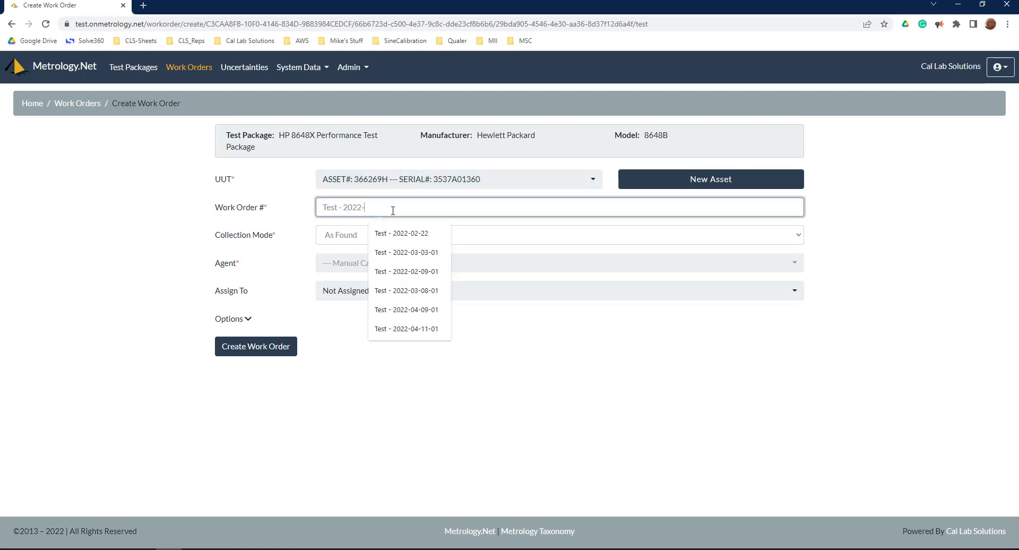
type("-06")
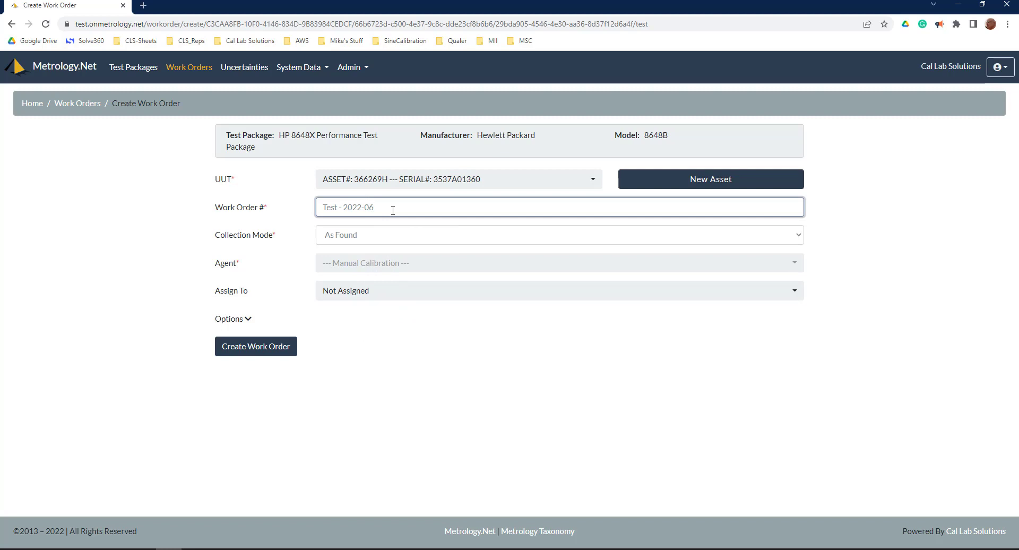
type("-27-01")
Create the work order with agent DARWINVM and the technician as assignee, and open it
left_click(356, 268)
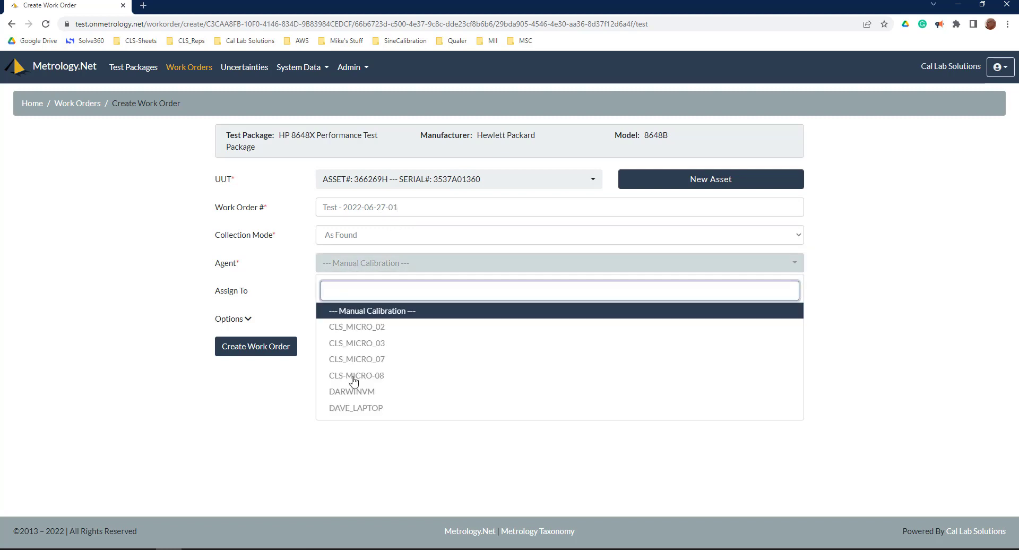
left_click(361, 396)
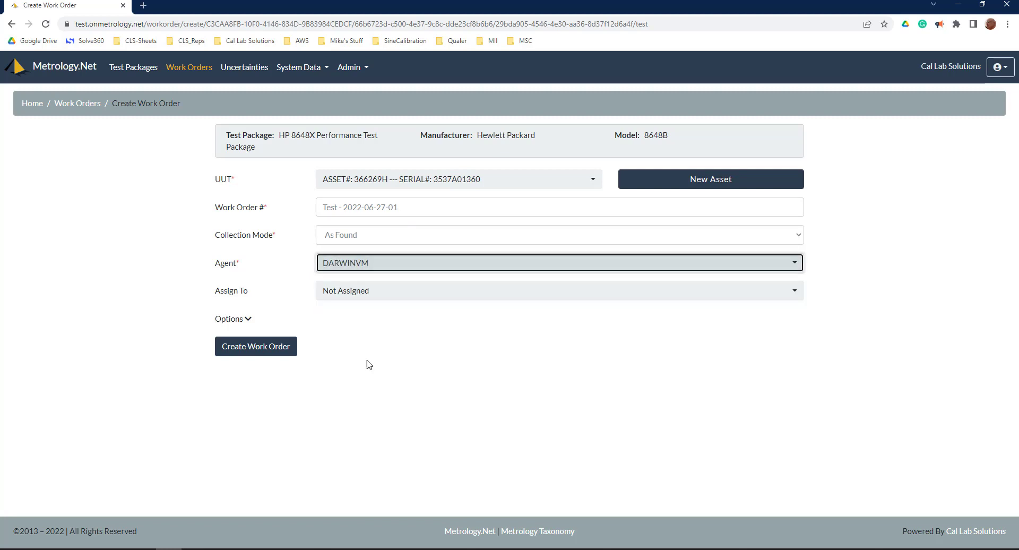
left_click(366, 292)
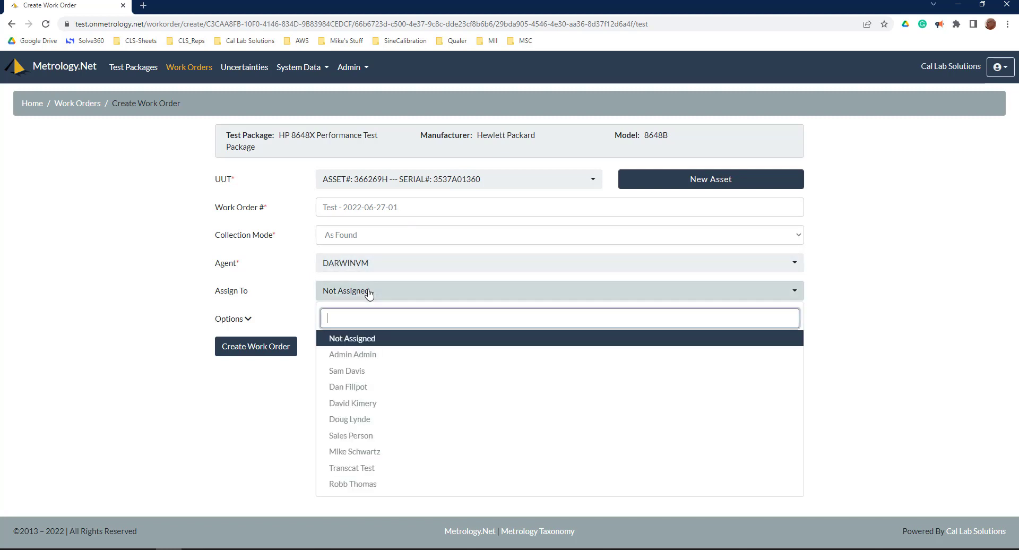
left_click(377, 451)
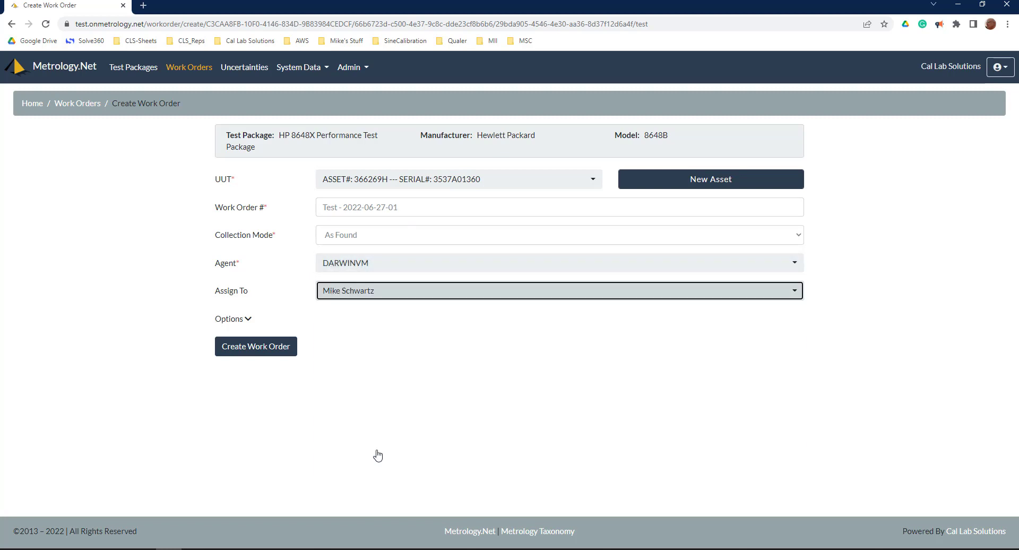
left_click(264, 346)
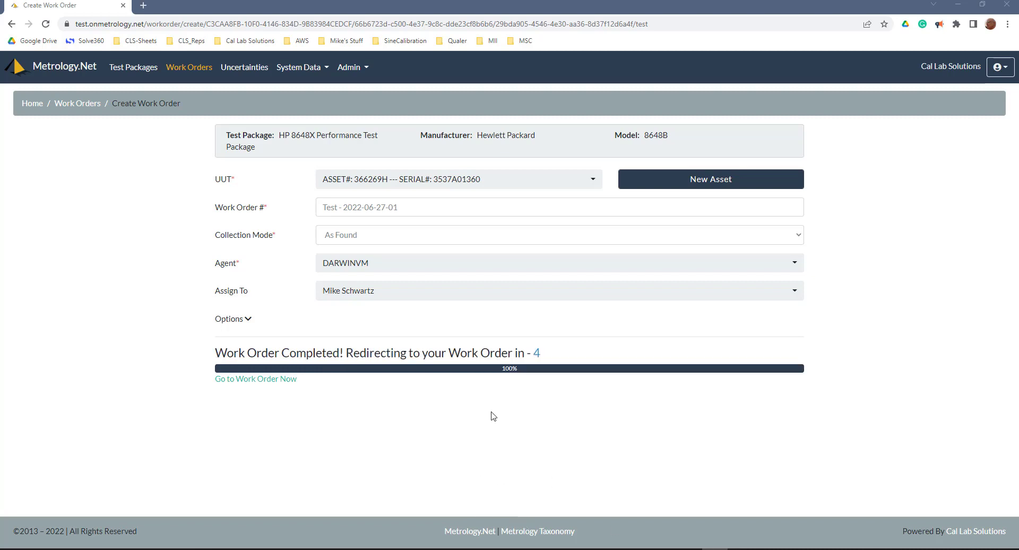
left_click(274, 380)
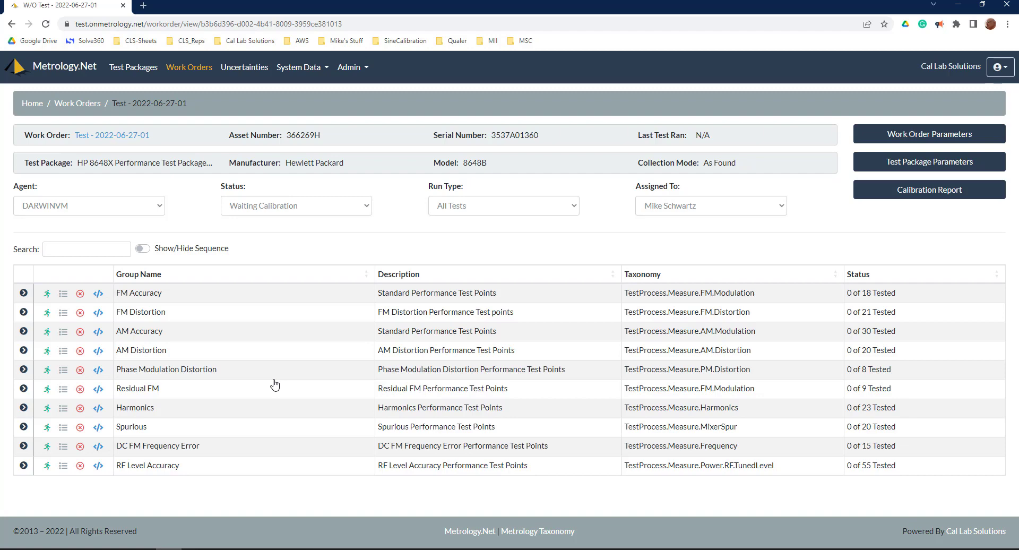
left_click(155, 212)
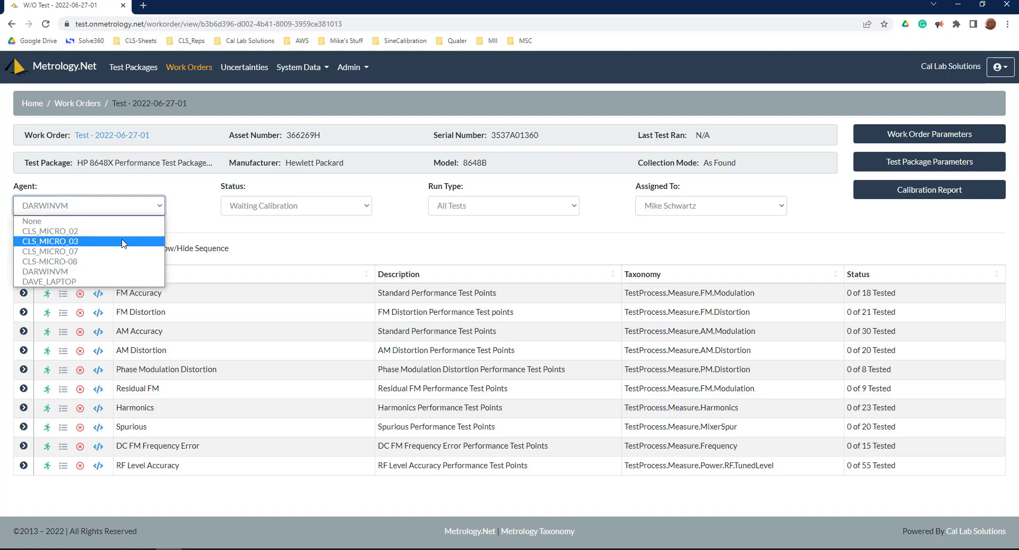
left_click(182, 213)
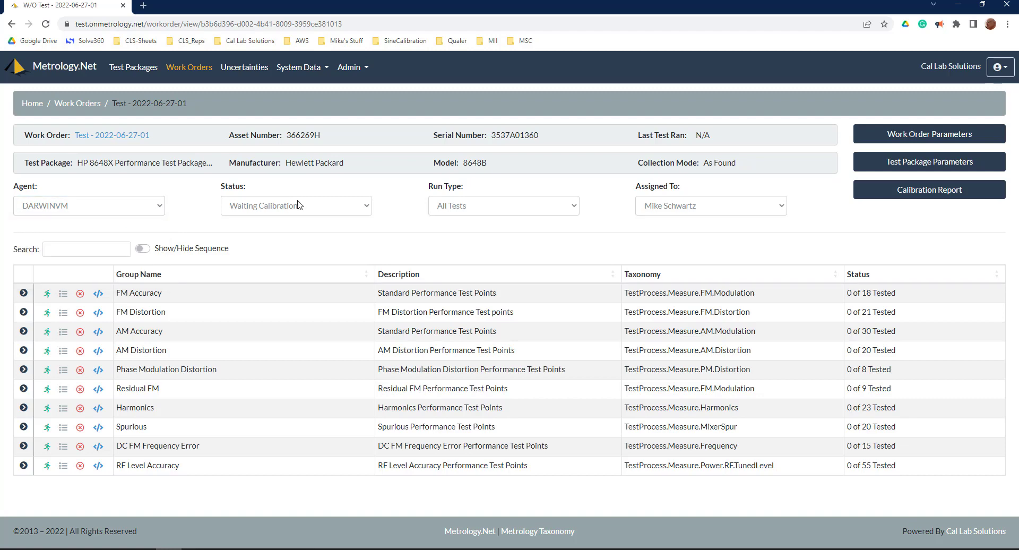
left_click(471, 211)
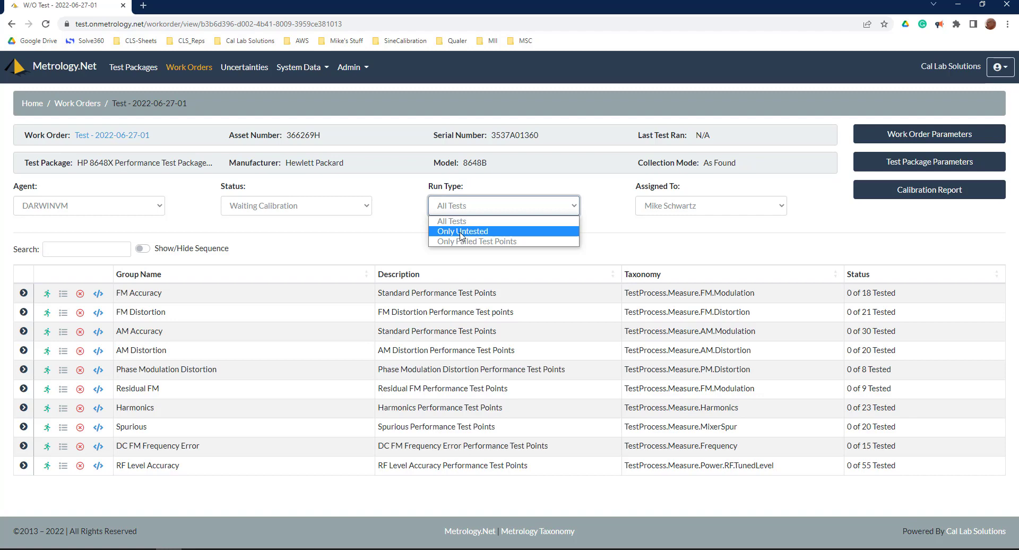
left_click(605, 205)
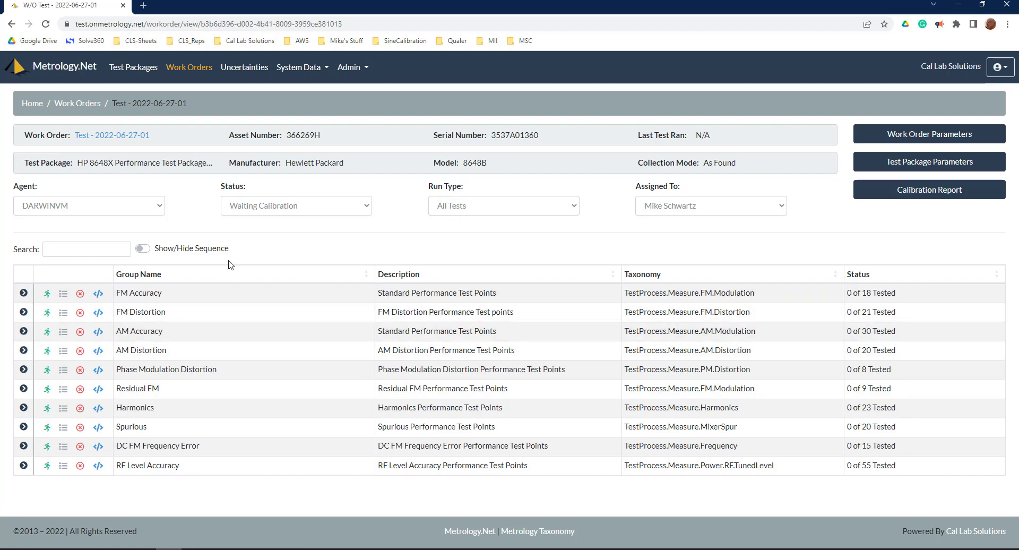
Run the FM Accuracy test group with the Agilent N9030A technique and acknowledge the required equipment
left_click(47, 295)
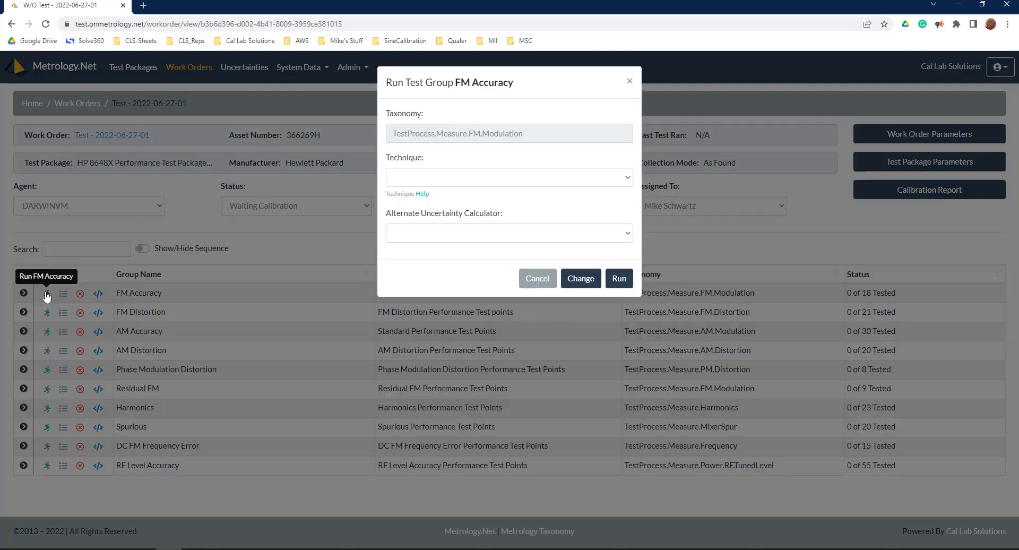
left_click(411, 178)
left_click(429, 206)
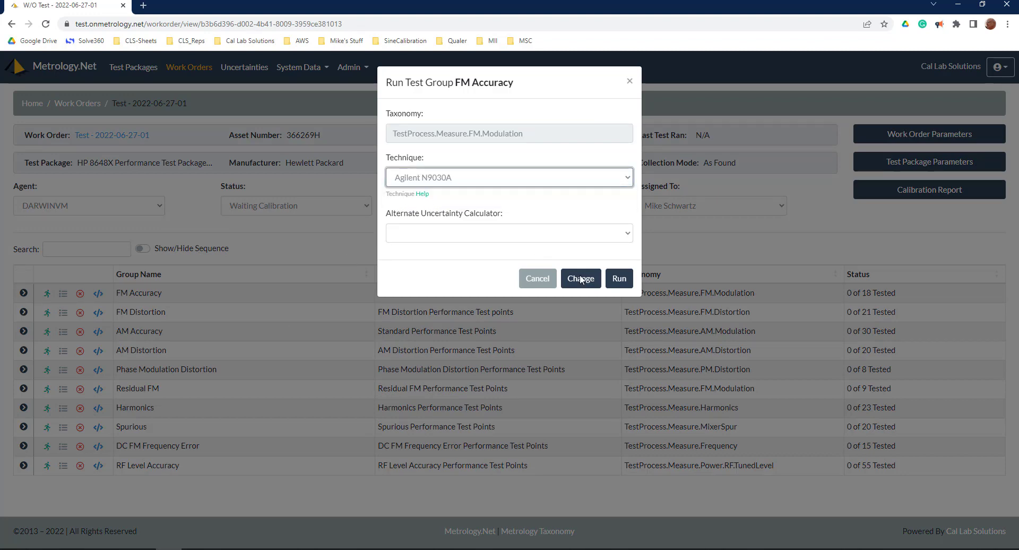
left_click(619, 278)
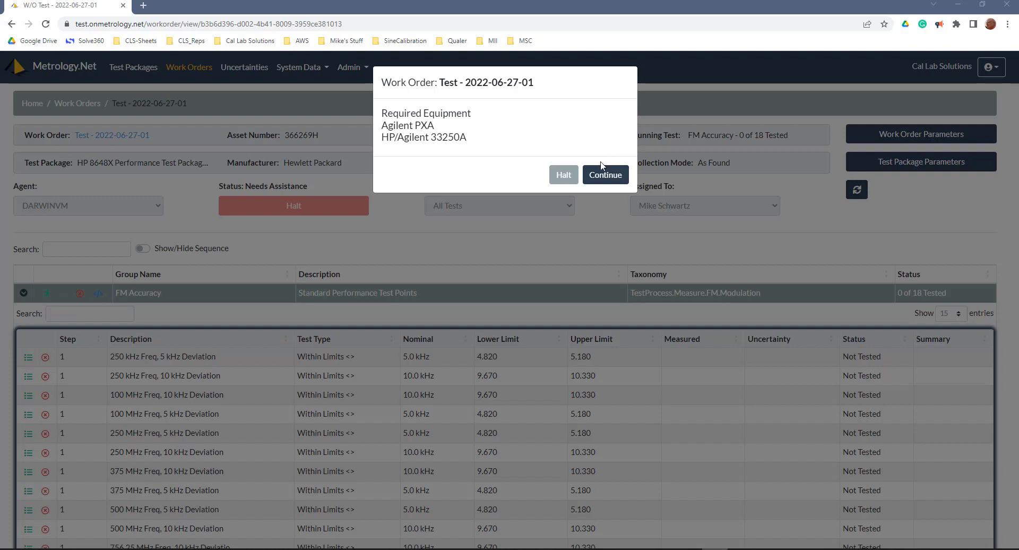
left_click(611, 181)
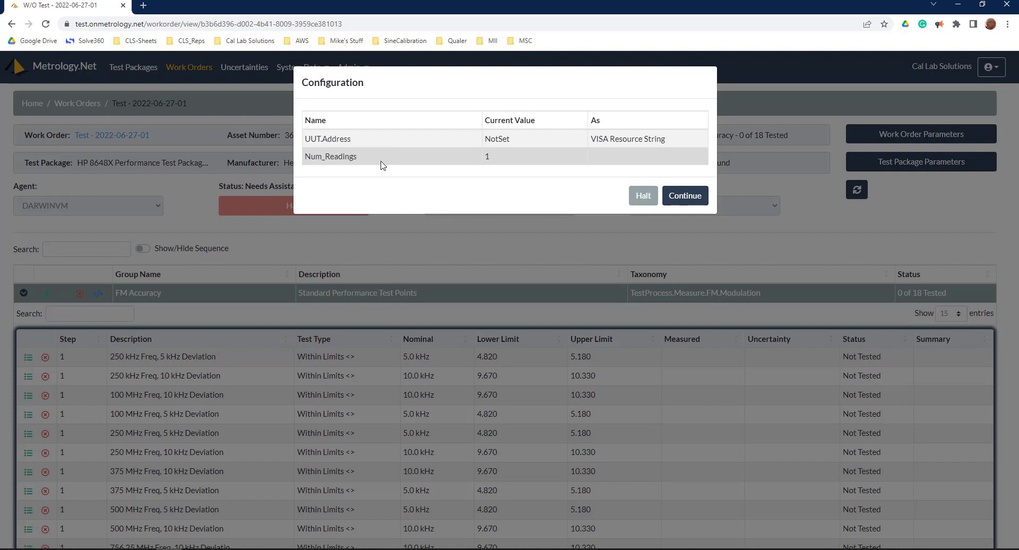
Set UUT.Address to GPIB0::1::INSTR and continue through the connection instructions to start the FM Accuracy measurements
left_click(539, 142)
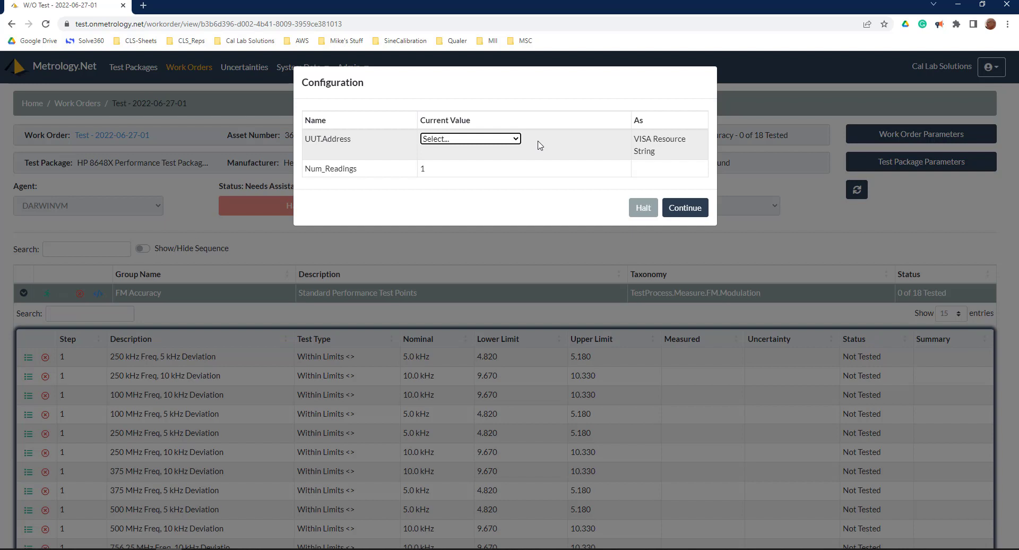
left_click(518, 139)
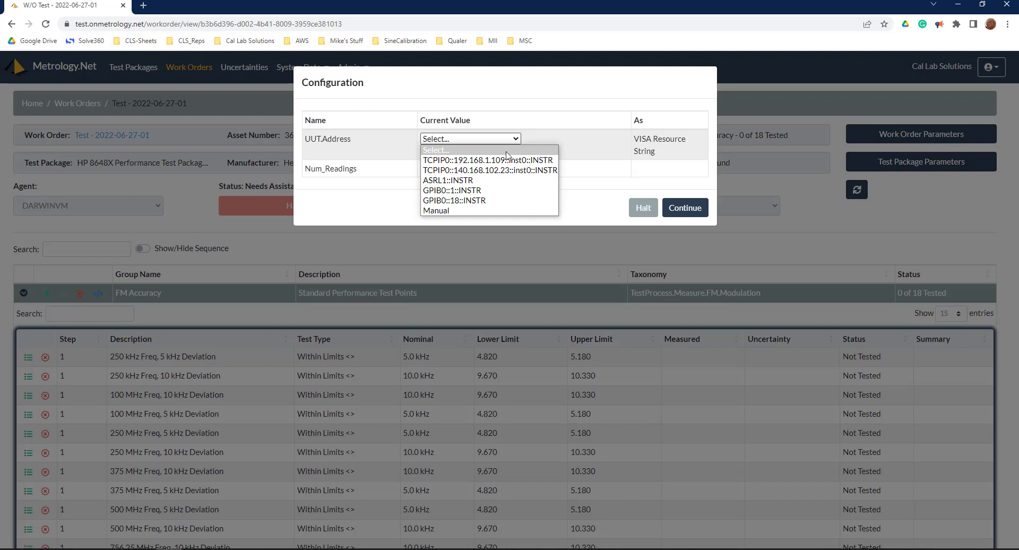
key("Escape")
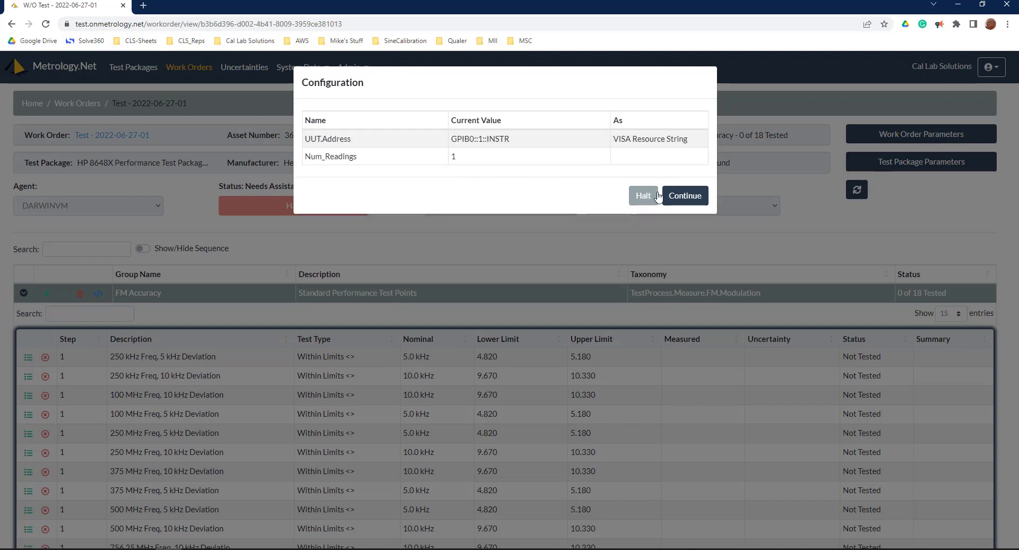
left_click(685, 198)
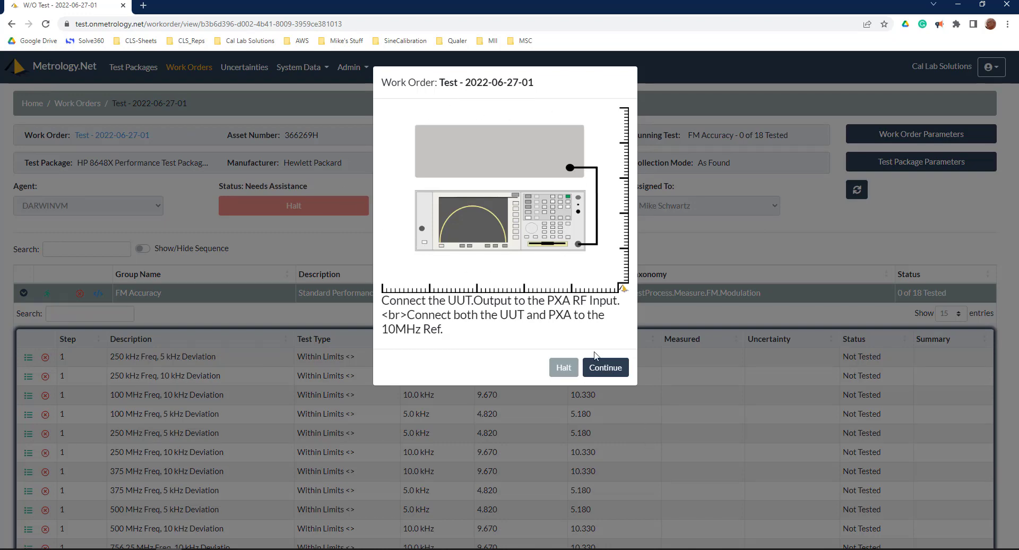
left_click(605, 368)
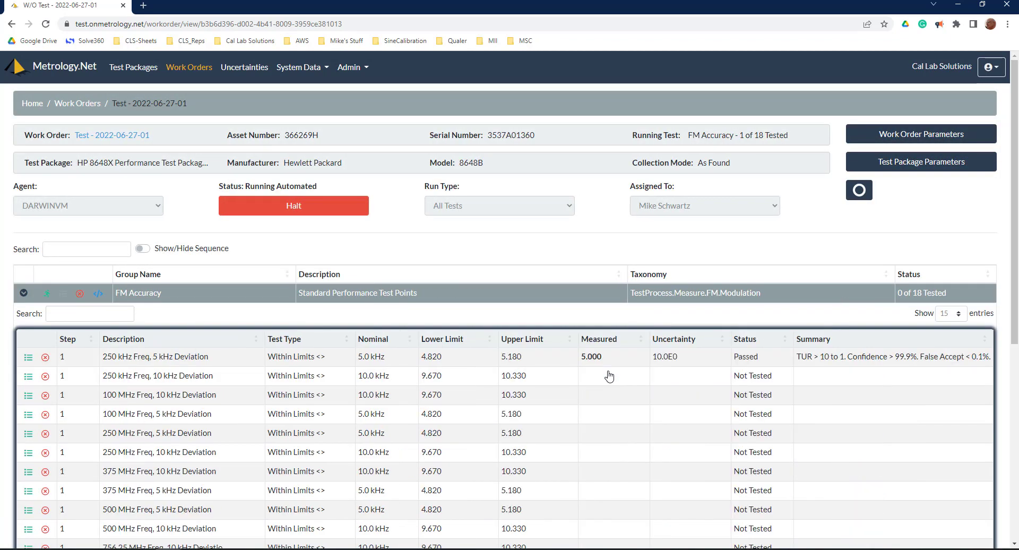
Show all entries in the FM Accuracy test point table
scroll(597, 380, "down", 2)
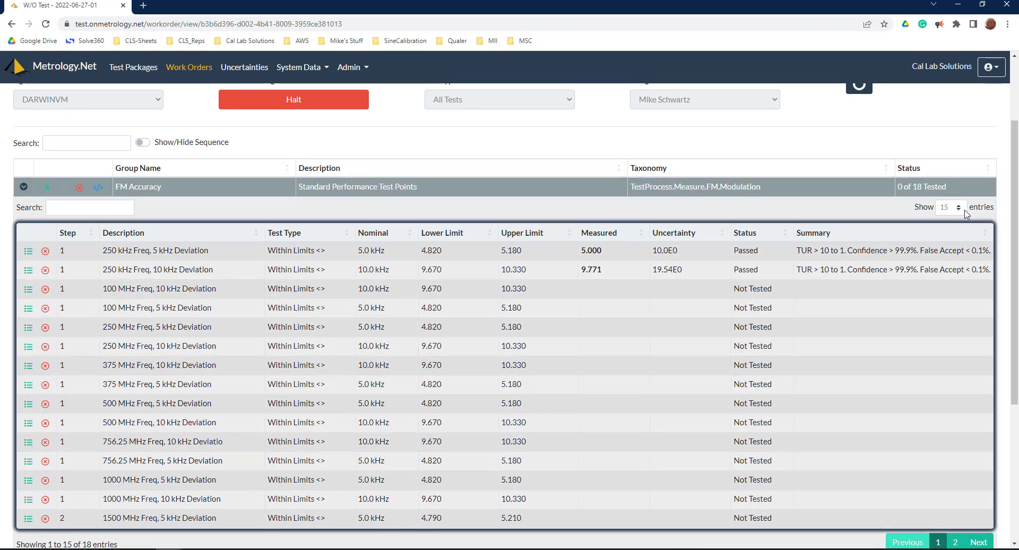
left_click(950, 207)
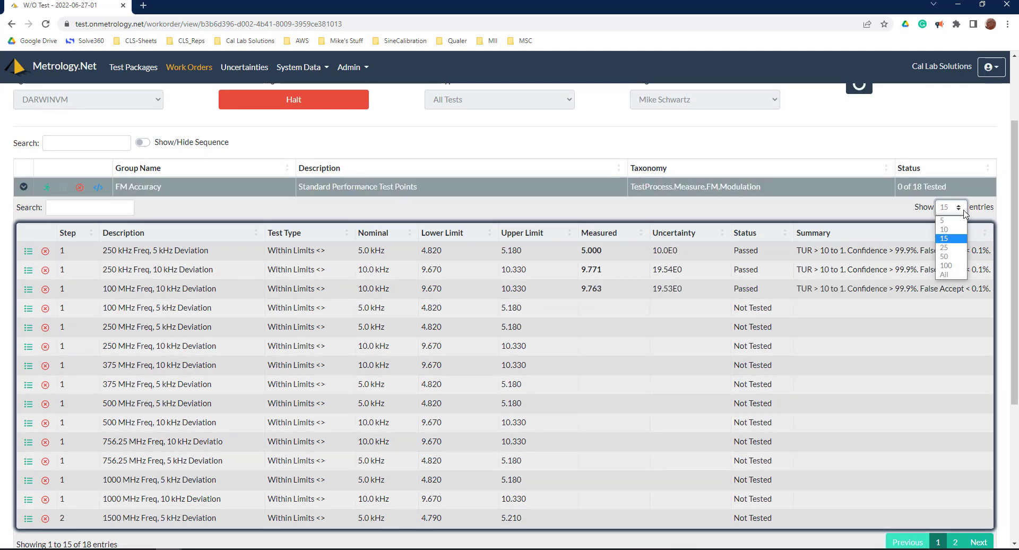
left_click(947, 275)
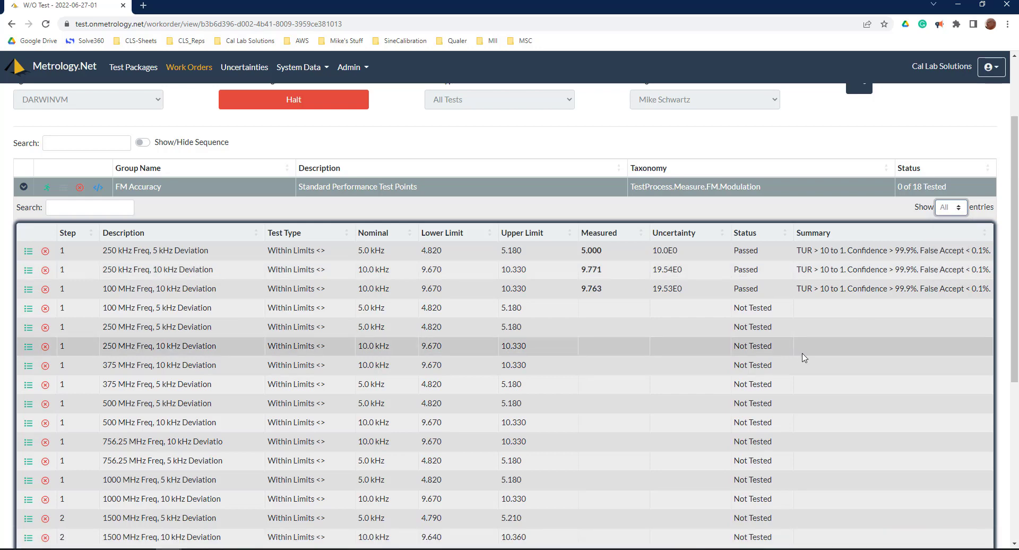
scroll(801, 355, "down", 2)
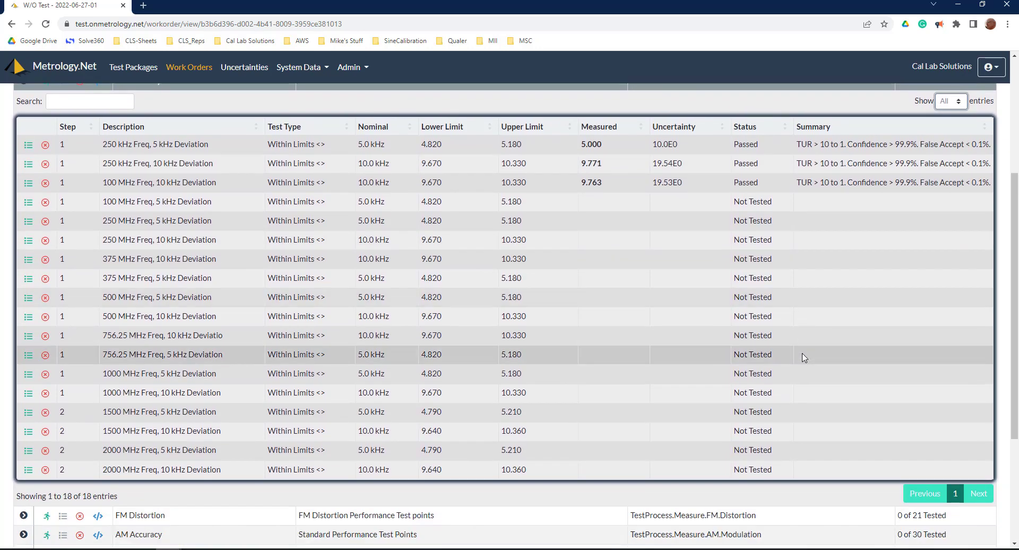